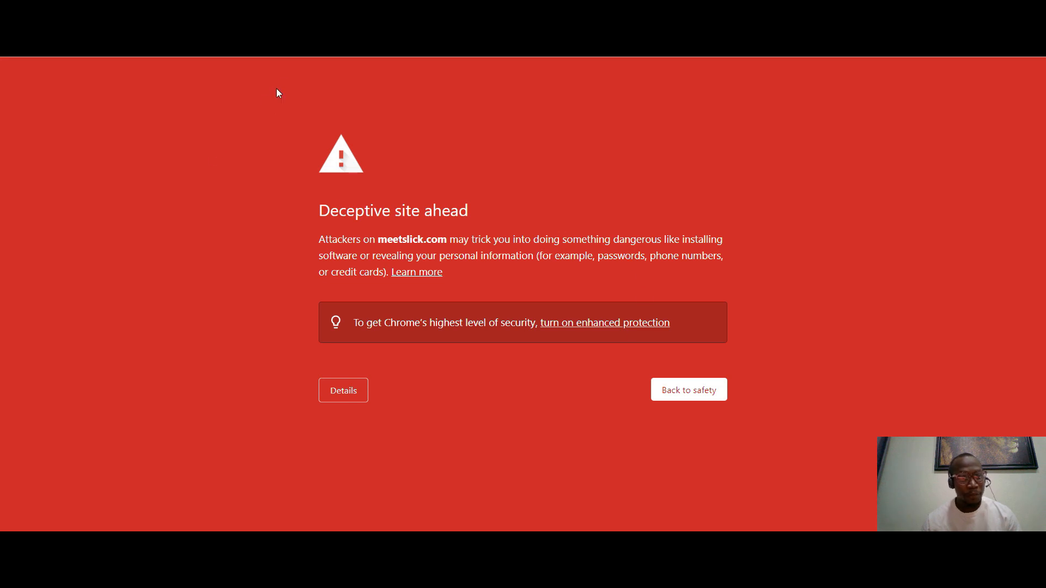
- Load the meetslick.com website in the browser to see how it is flagged
{"action": "type", "text": "h"}
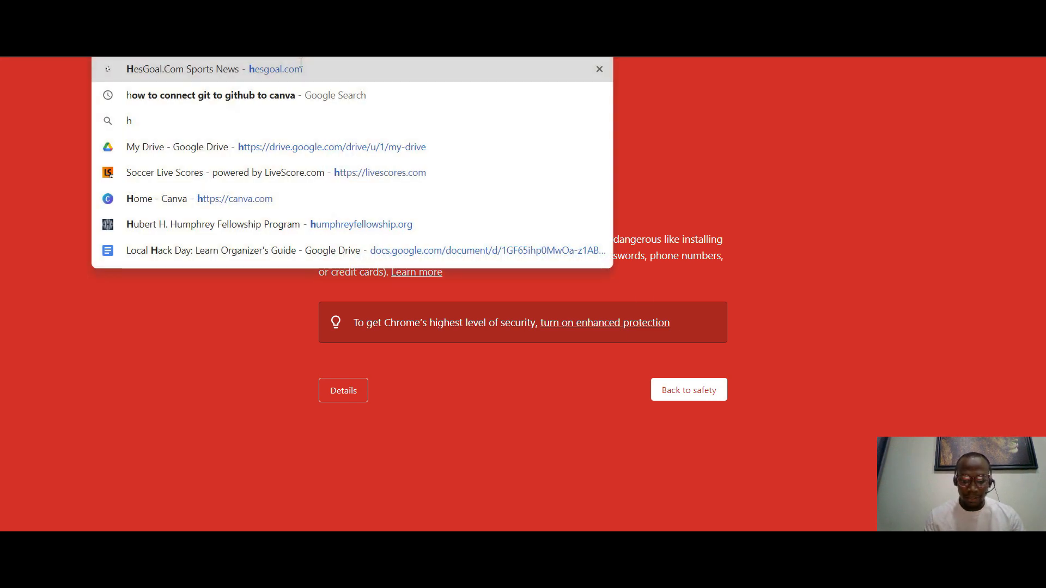
{"action": "type", "text": "ttp"}
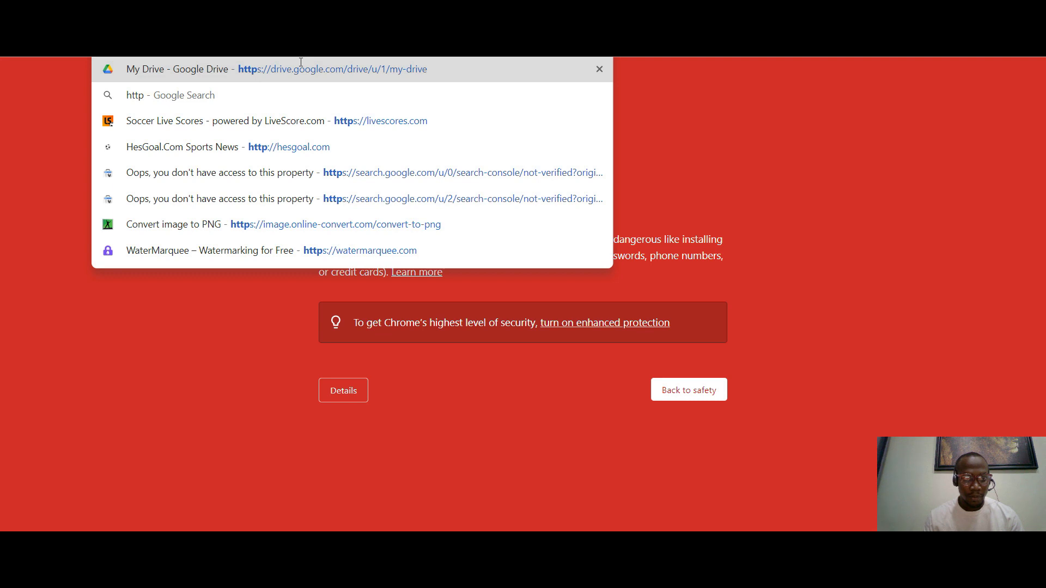
{"action": "key", "text": "BackSpace"}
{"action": "key", "text": "BackSpace"}
{"action": "type", "text": "ps"}
{"action": "key", "text": "BackSpace"}
{"action": "key", "text": "BackSpace"}
{"action": "key", "text": "Escape"}
{"action": "type", "text": "mee"}
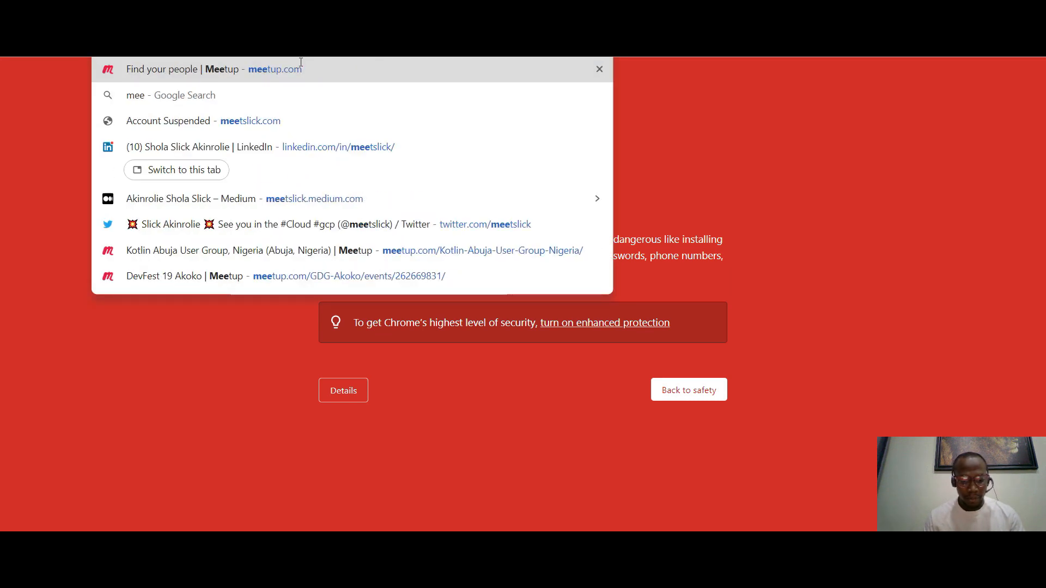
{"action": "type", "text": "tslick"}
{"action": "key", "text": "Return"}
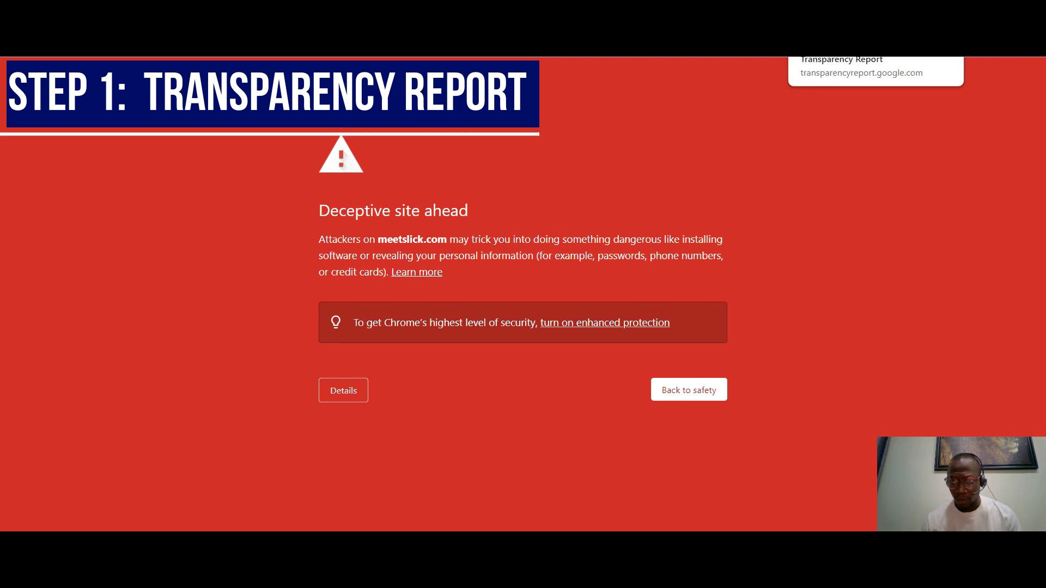
- Review the Safe Browsing site status of meetslick.com in the Google Transparency Report
{"action": "left_click", "coordinate": [850, 46]}
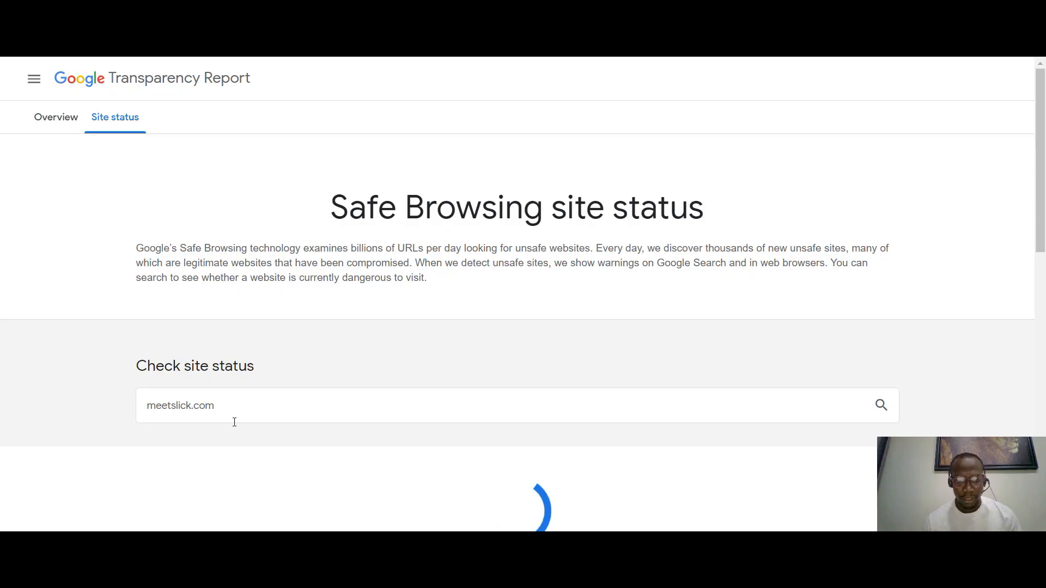
{"action": "scroll", "coordinate": [243, 446], "scroll_direction": "down", "scroll_amount": 3}
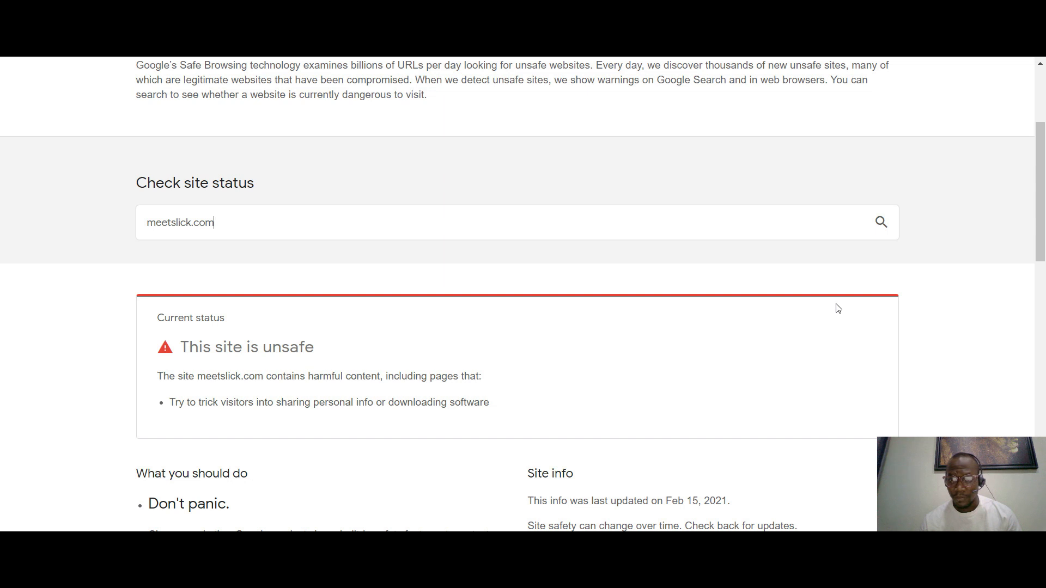
{"action": "scroll", "coordinate": [837, 308], "scroll_direction": "up", "scroll_amount": 3}
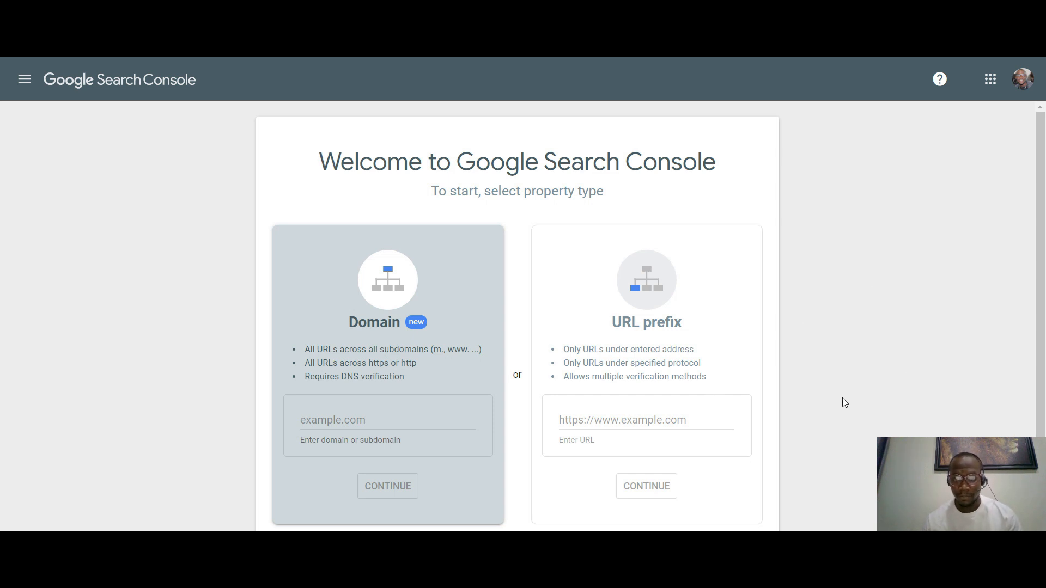
{"action": "left_click", "coordinate": [600, 424]}
{"action": "type", "text": "h"}
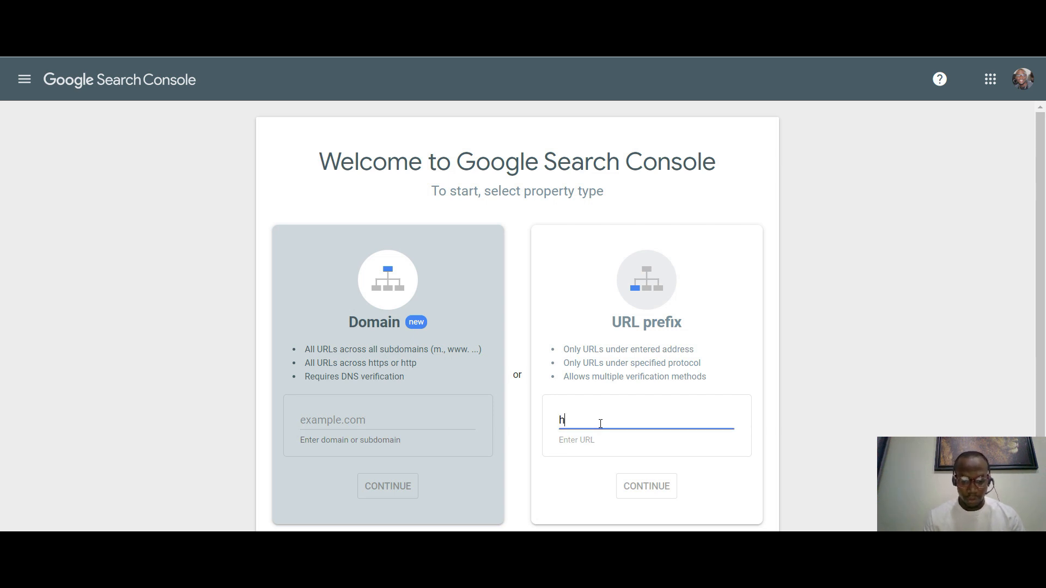
{"action": "type", "text": "ttps://"}
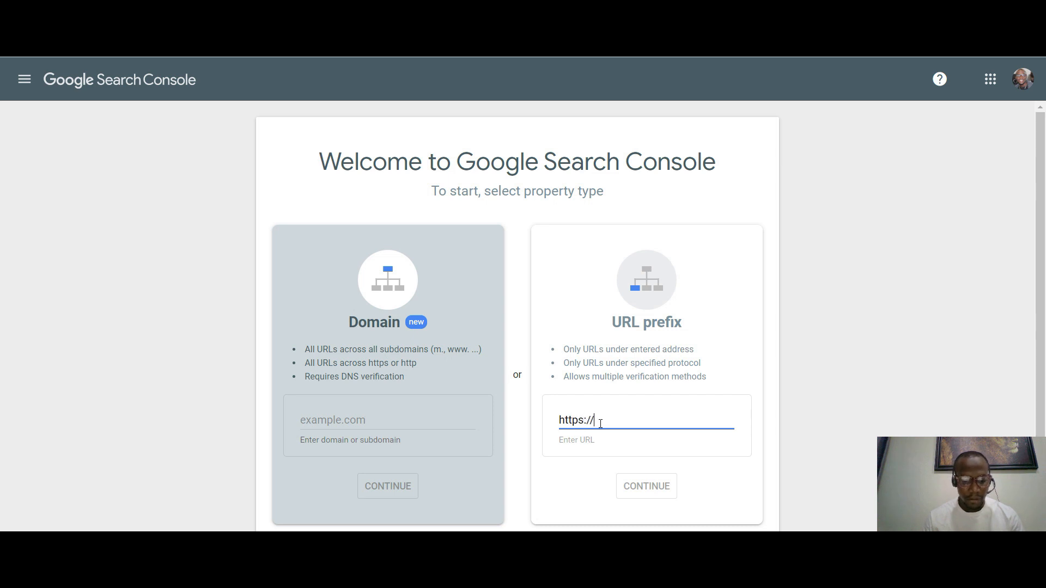
{"action": "type", "text": "metetslick.c"}
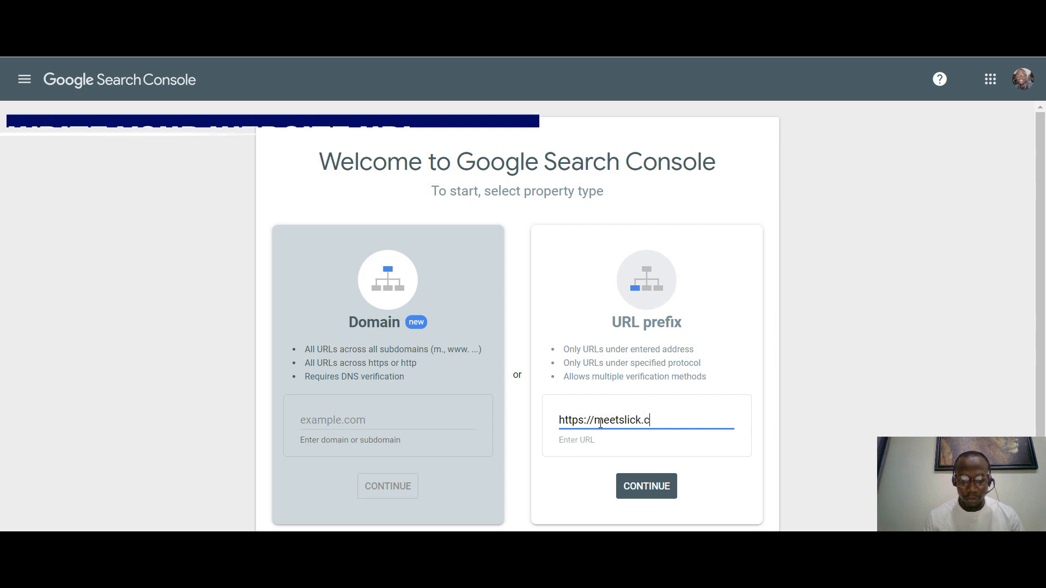
{"action": "type", "text": "om"}
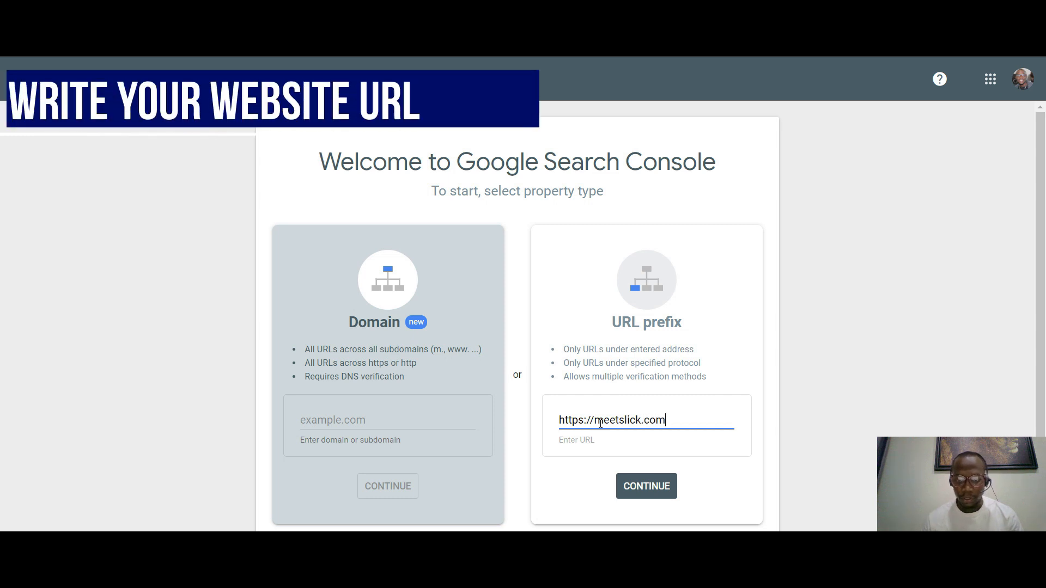
{"action": "left_click", "coordinate": [651, 486]}
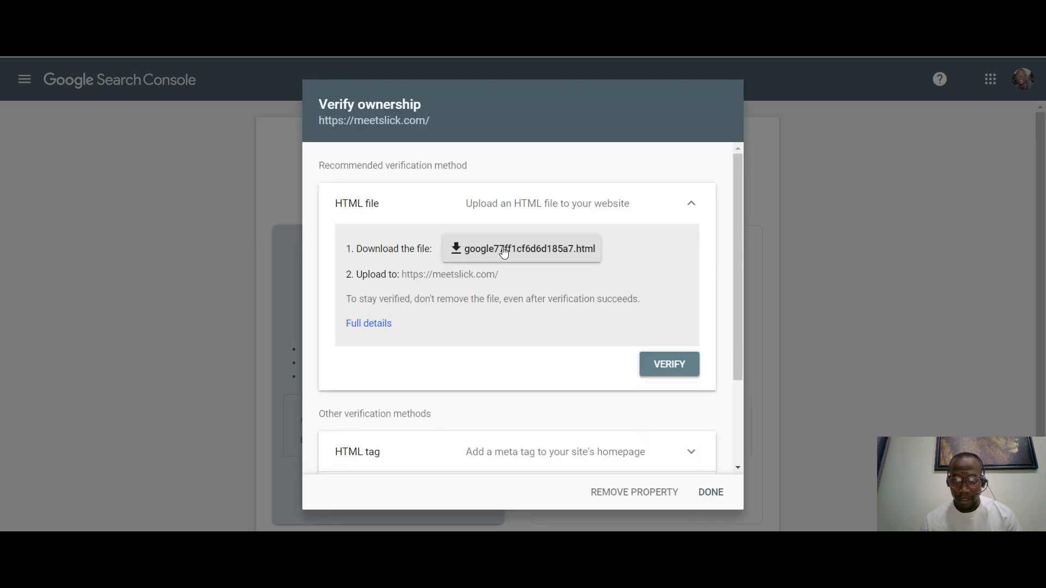
{"action": "left_click", "coordinate": [503, 250]}
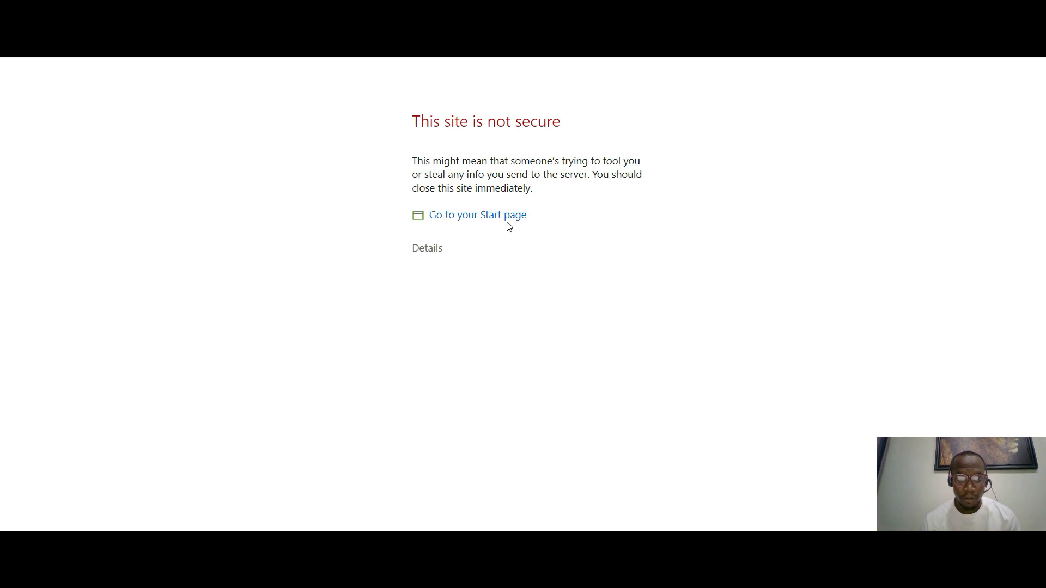
- Go to meetslick.com/cpanel in the other browser and get past the insecure-site warning to the cPanel login page
{"action": "left_click", "coordinate": [248, 62]}
{"action": "type", "text": "meetslick.com"}
{"action": "key", "text": "Return"}
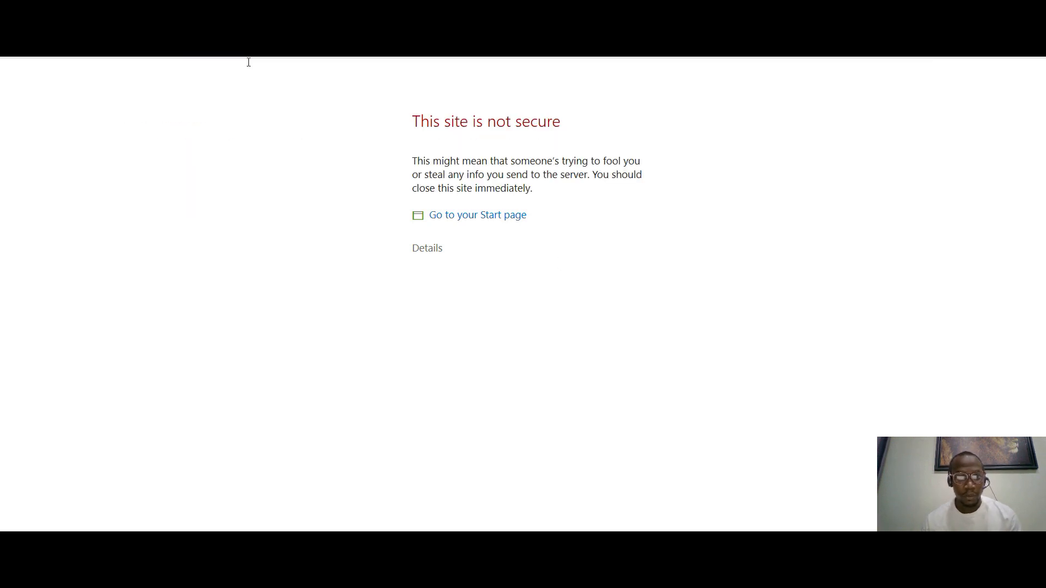
{"action": "left_click", "coordinate": [217, 62]}
{"action": "type", "text": "/cpan"}
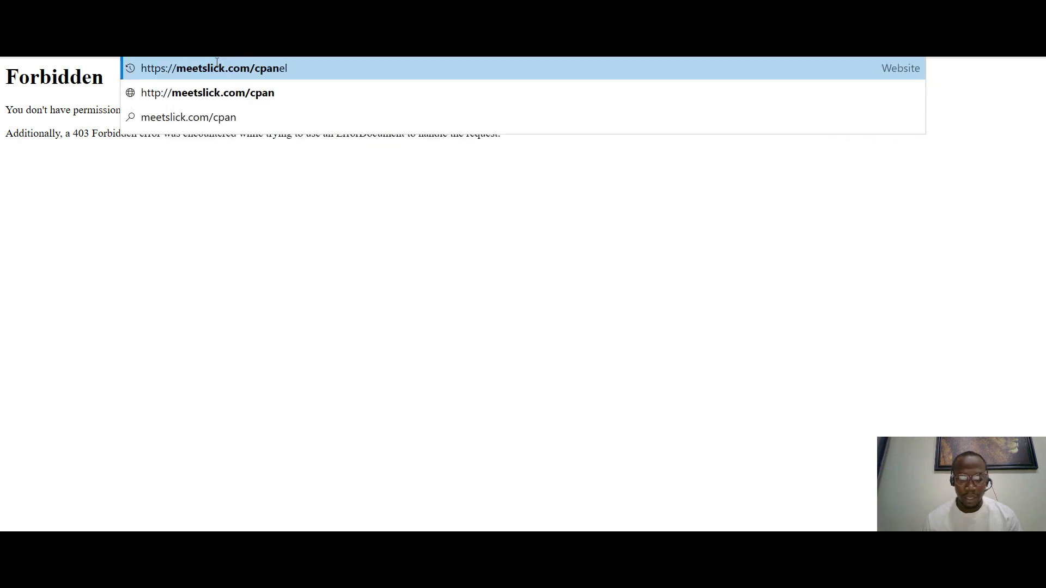
{"action": "key", "text": "Return"}
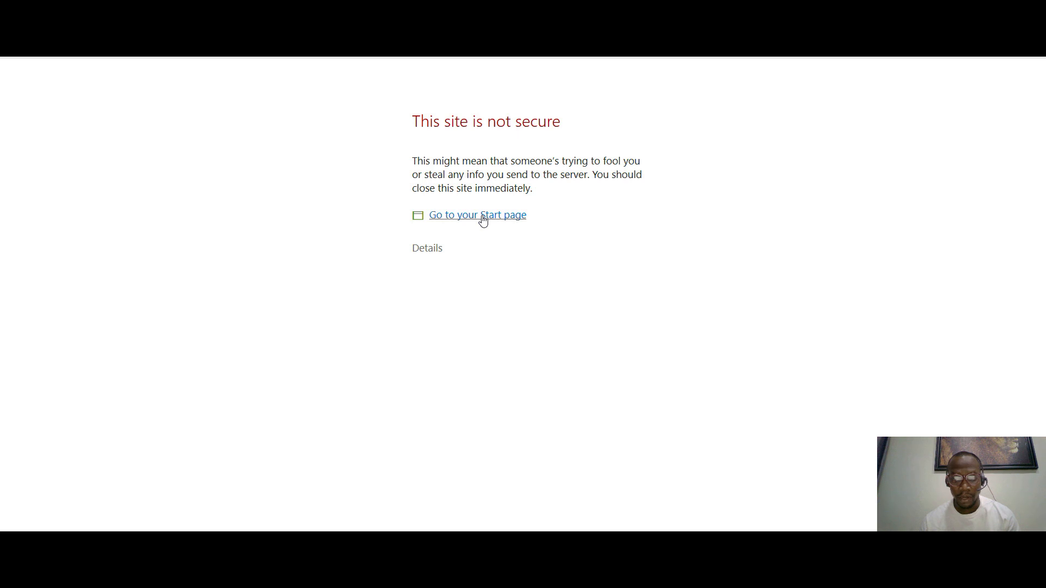
{"action": "left_click", "coordinate": [435, 252]}
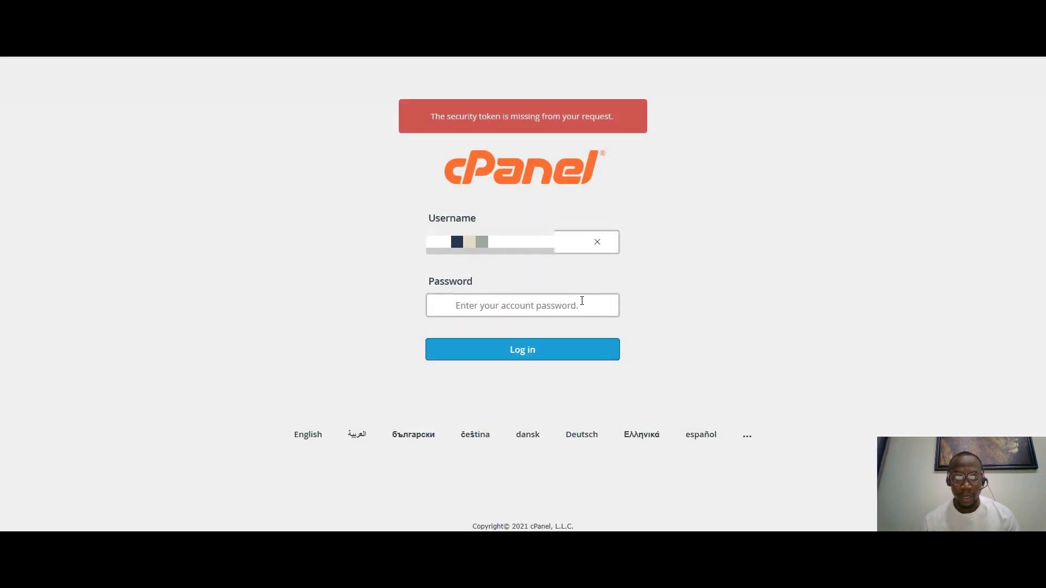
- Enter the account password and log in to cPanel
{"action": "left_click", "coordinate": [545, 307]}
{"action": "key", "text": "ctrl+v"}
{"action": "left_click", "coordinate": [539, 350]}
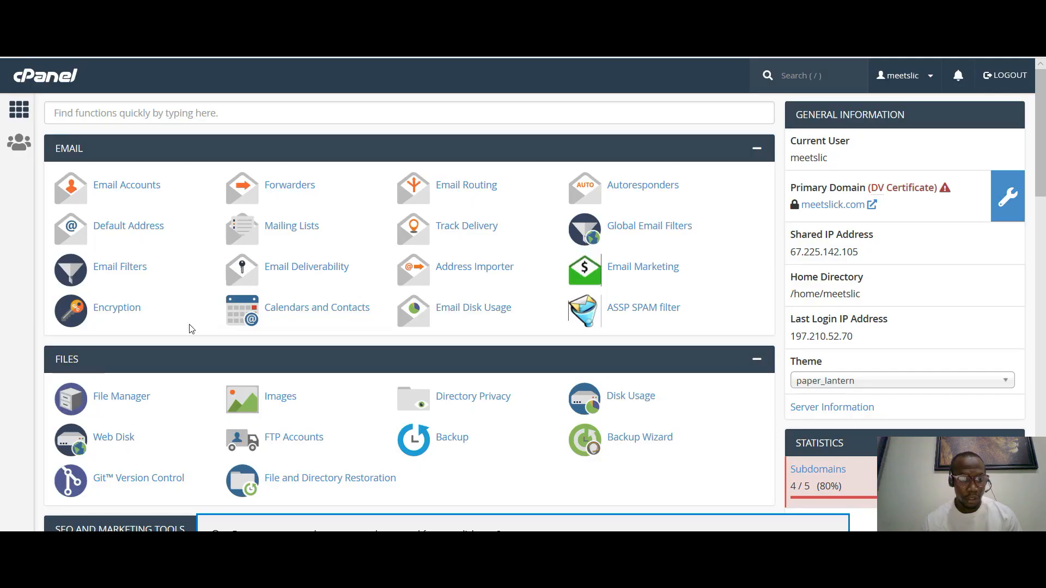
- Open the public_html folder in the cPanel File Manager
{"action": "left_click", "coordinate": [142, 397]}
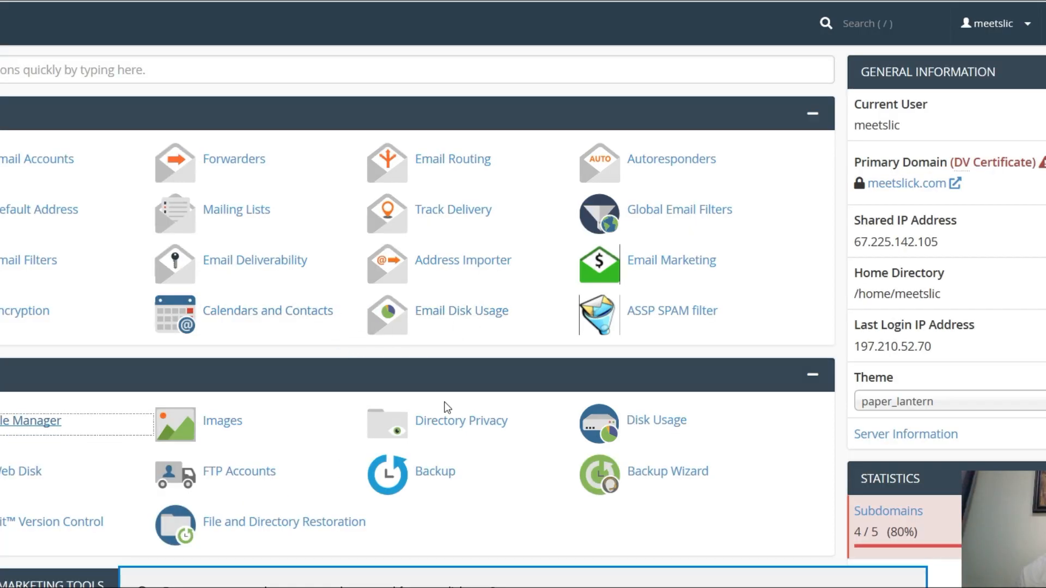
{"action": "scroll", "coordinate": [459, 390], "scroll_direction": "down", "scroll_amount": 3}
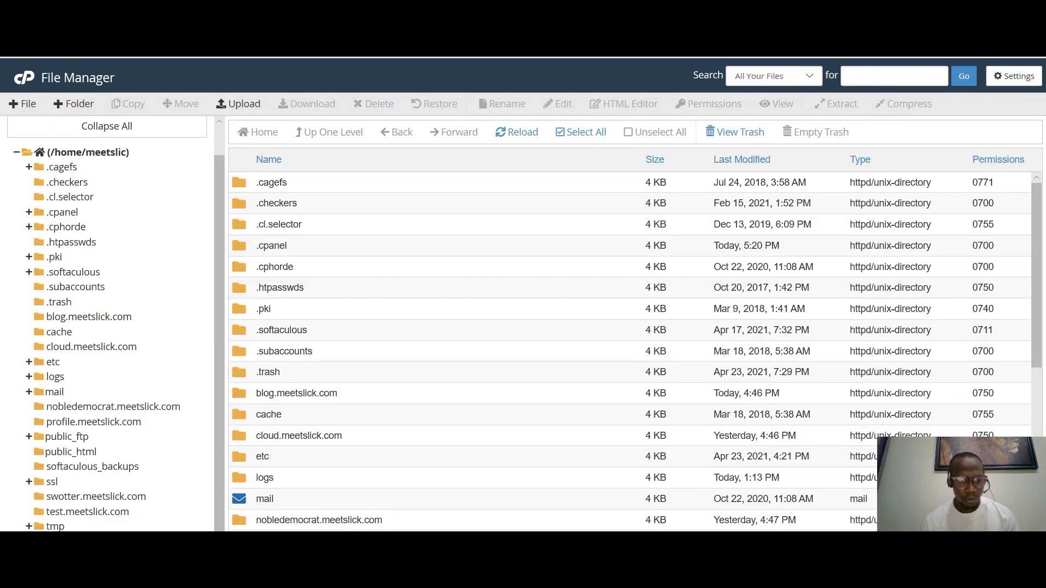
{"action": "left_click", "coordinate": [72, 452]}
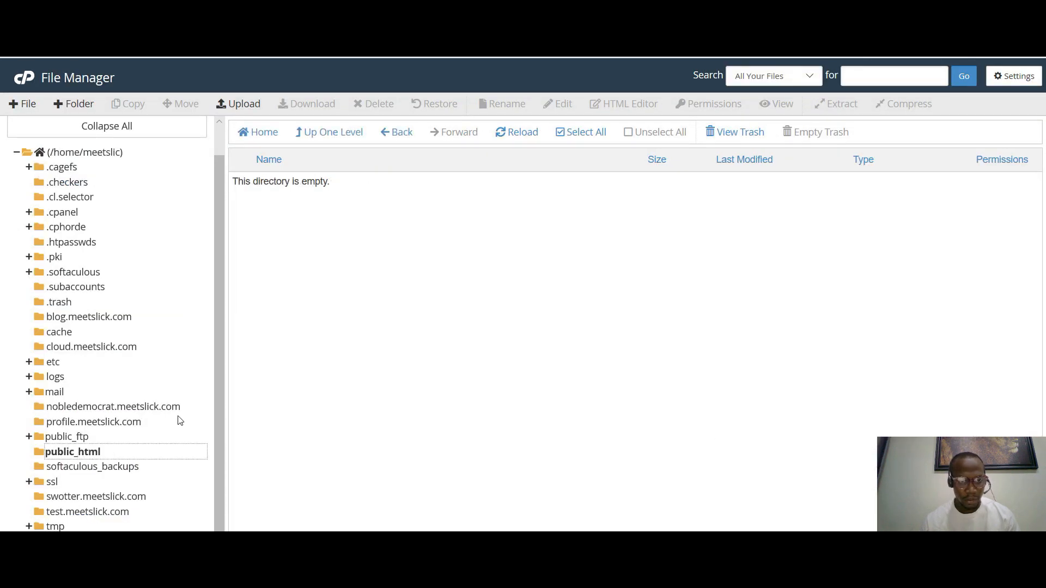
- Upload the downloaded Google HTML verification file to public_html and refresh the folder listing
{"action": "left_click", "coordinate": [248, 109]}
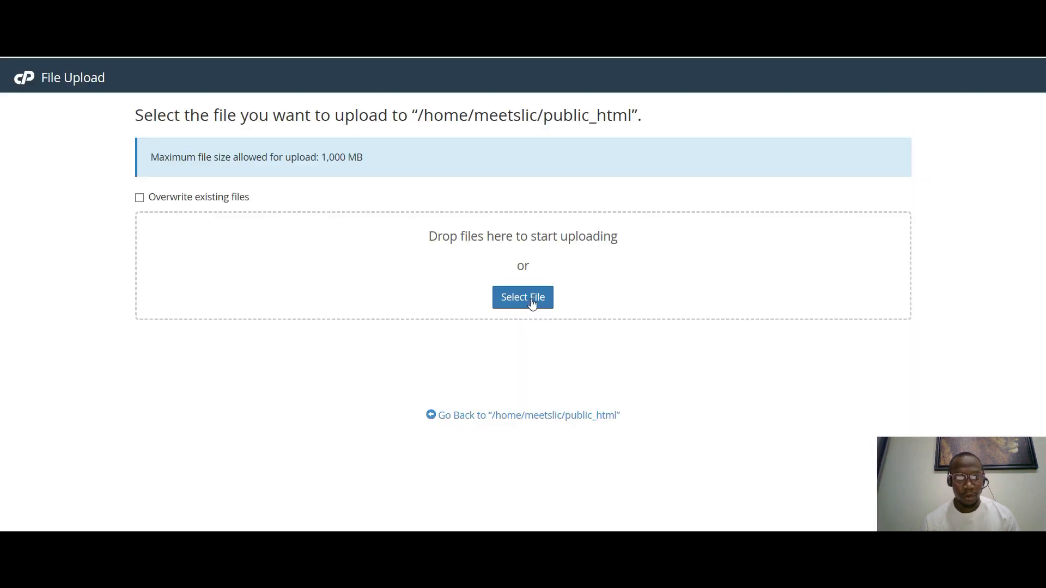
{"action": "left_click", "coordinate": [533, 303]}
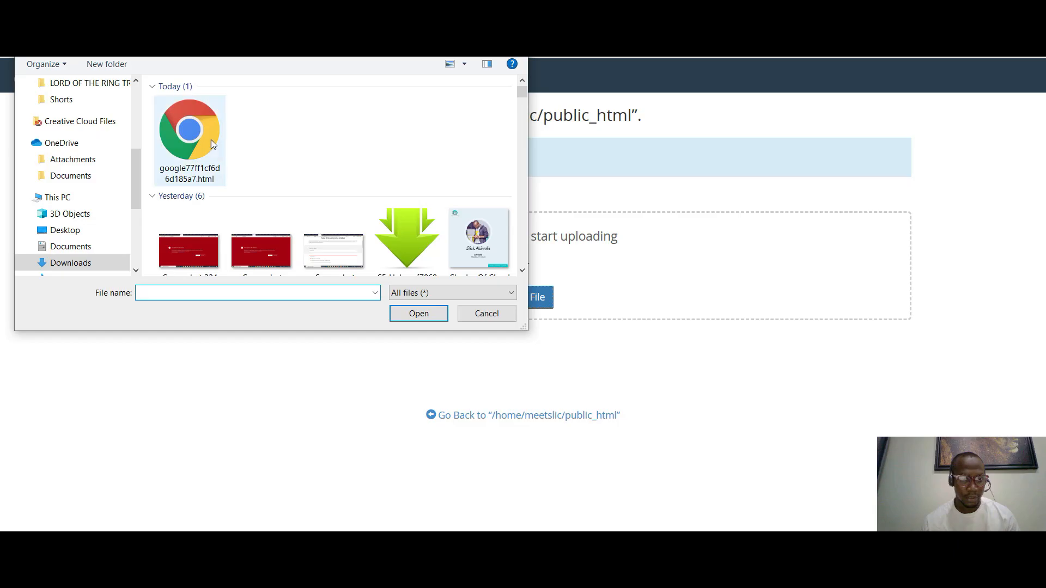
{"action": "double_click", "coordinate": [203, 154]}
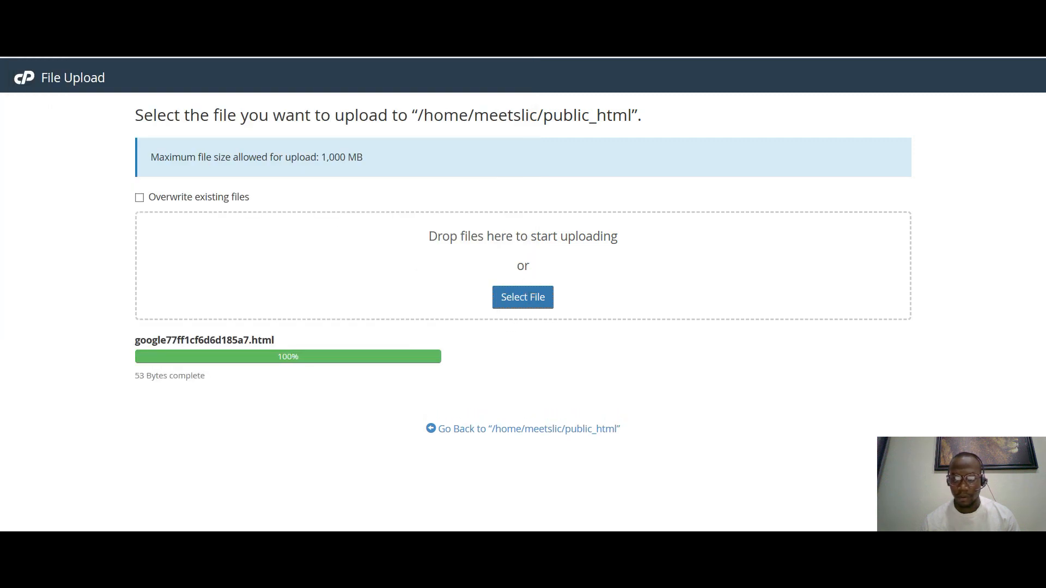
{"action": "key", "text": "ctrl+shift+Tab"}
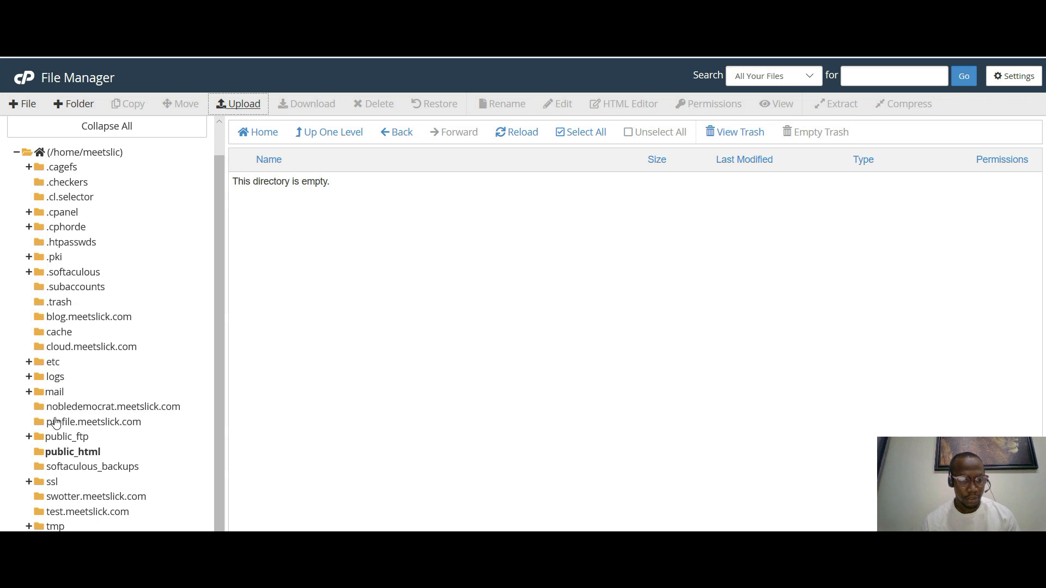
{"action": "left_click", "coordinate": [83, 456]}
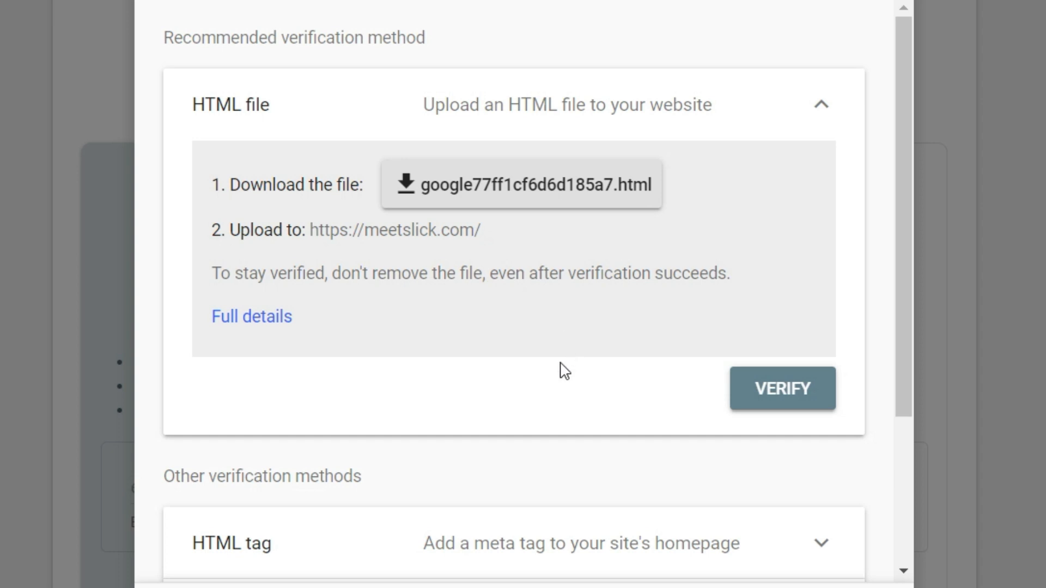
{"action": "left_click", "coordinate": [778, 402]}
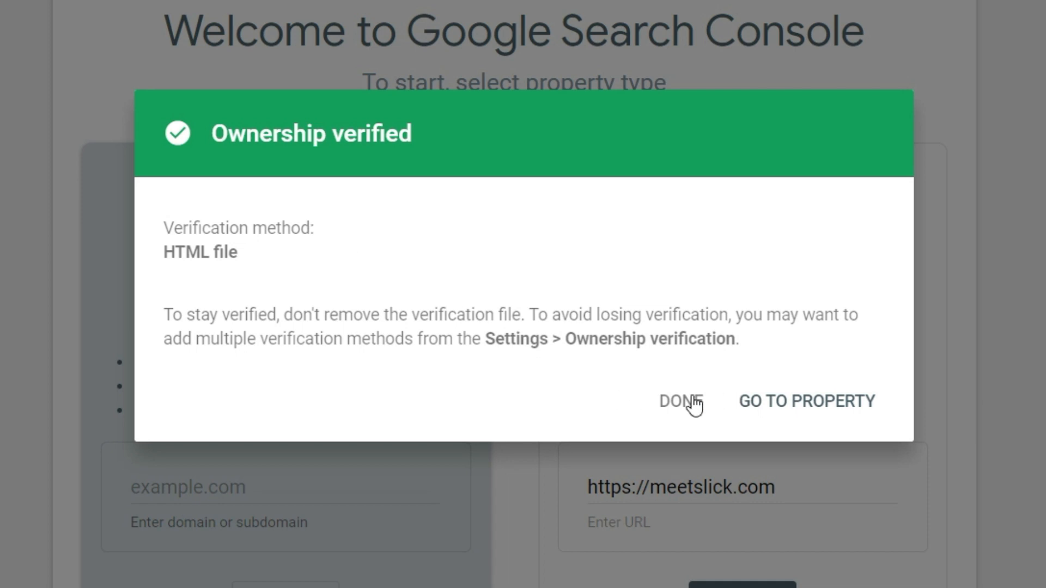
{"action": "left_click", "coordinate": [806, 406]}
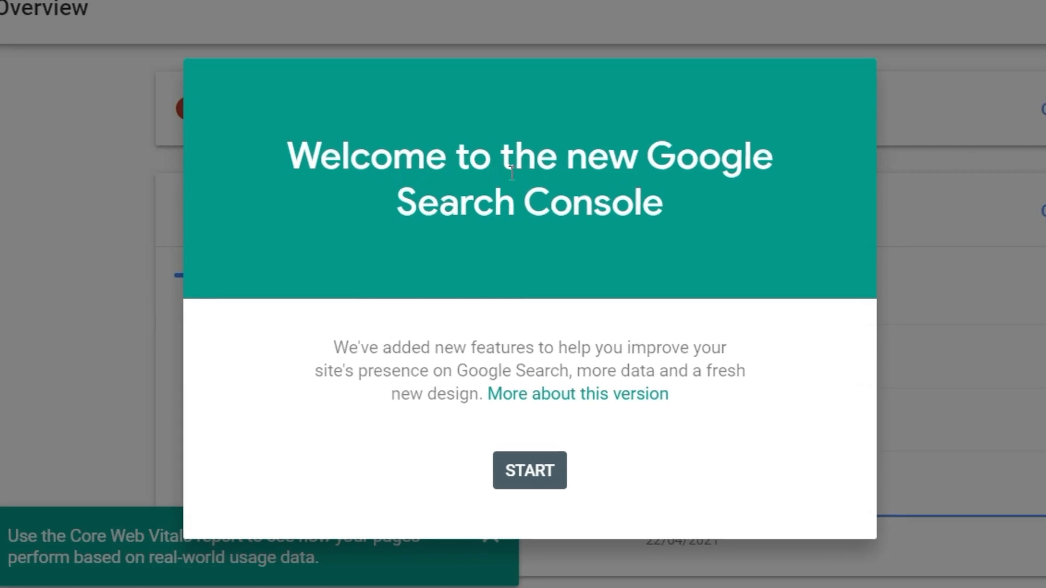
{"action": "left_click", "coordinate": [518, 490]}
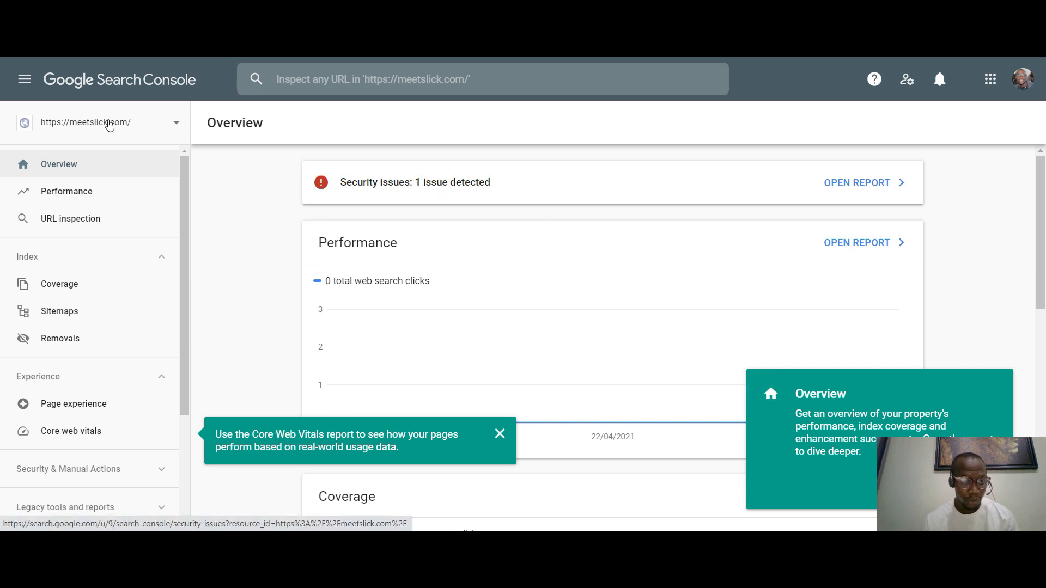
{"action": "left_click", "coordinate": [178, 127]}
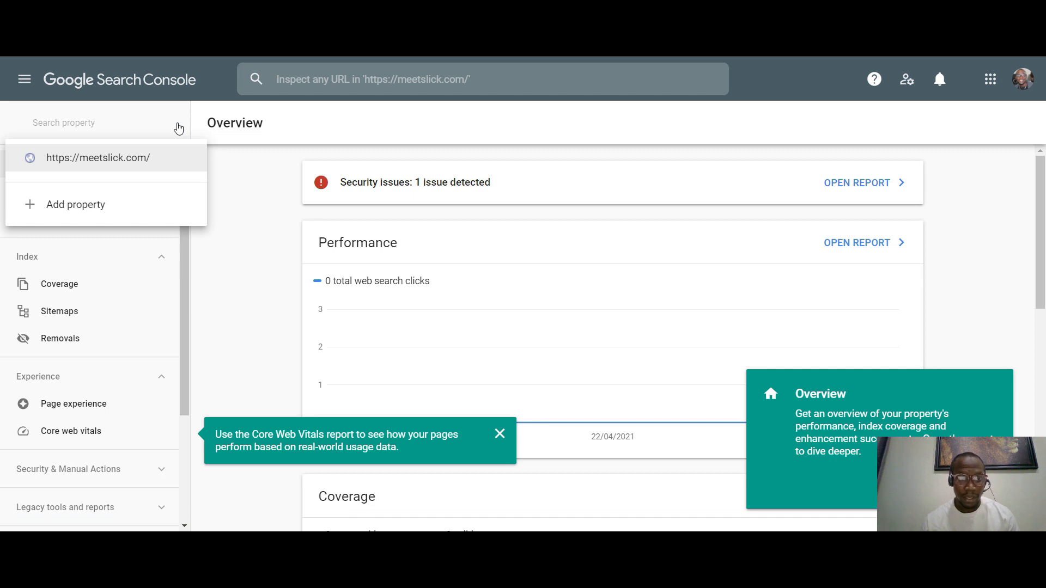
{"action": "left_click", "coordinate": [499, 187]}
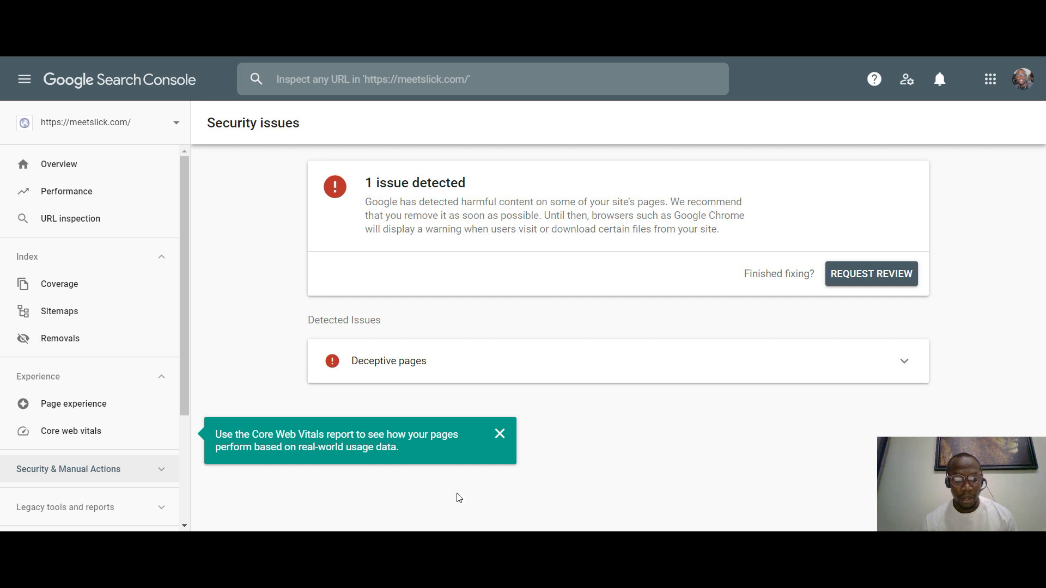
- Switch to the cPanel File Manager and check the contents of the public_html folder
{"action": "left_click", "coordinate": [353, 572]}
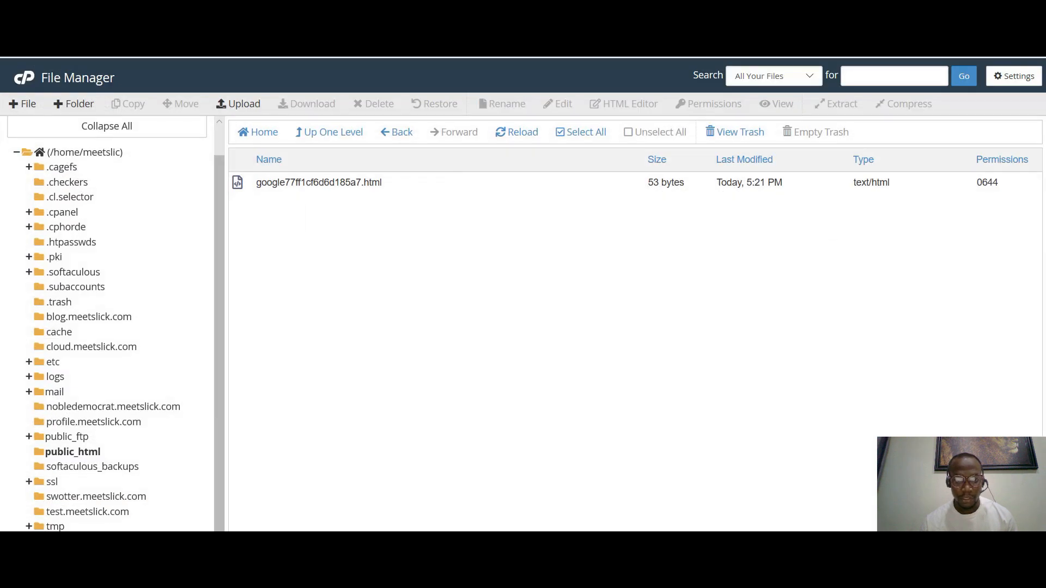
{"action": "left_click", "coordinate": [90, 455]}
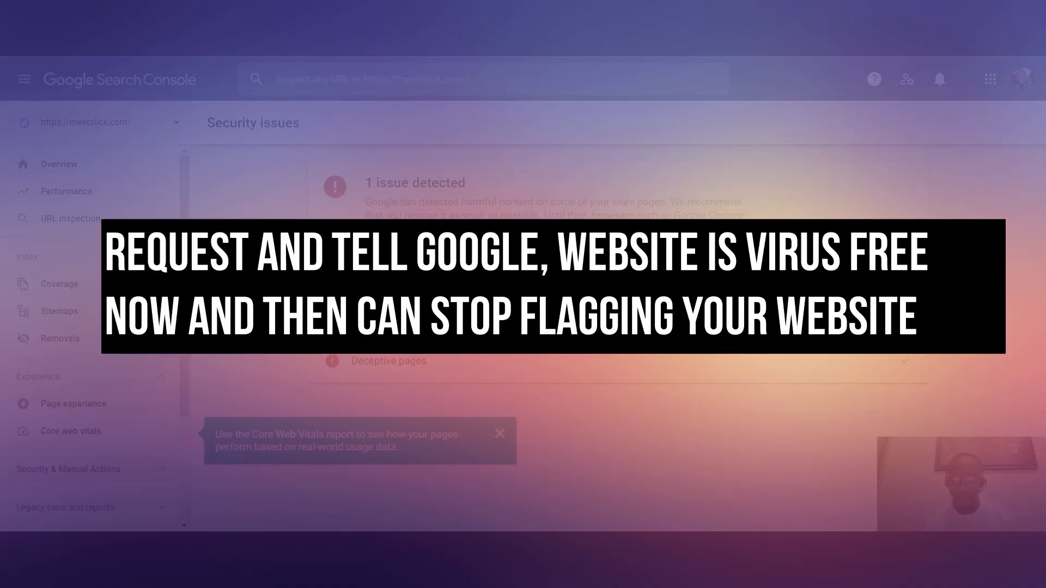
- Submit a security review request declaring all issues fixed, with the explanation "All issues are been fixed and my server is cleared."
{"action": "left_click", "coordinate": [862, 280]}
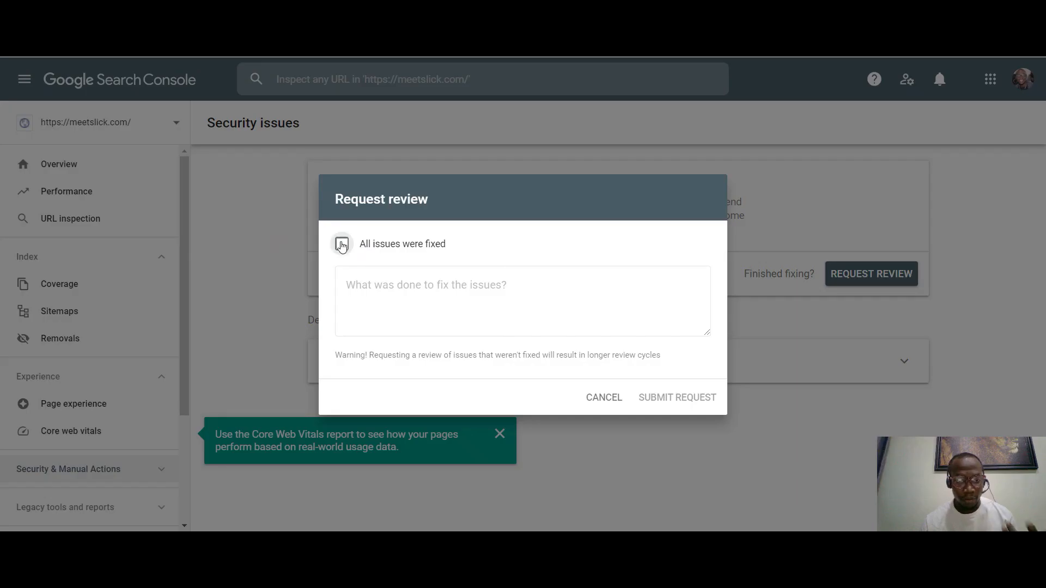
{"action": "left_click", "coordinate": [342, 244]}
{"action": "left_click", "coordinate": [452, 291]}
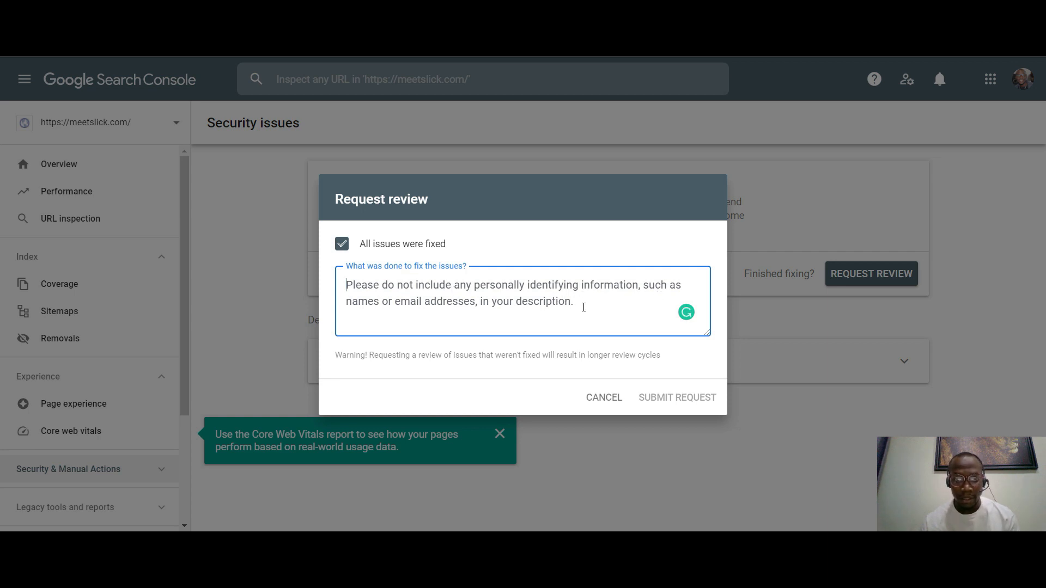
{"action": "type", "text": "All issues"}
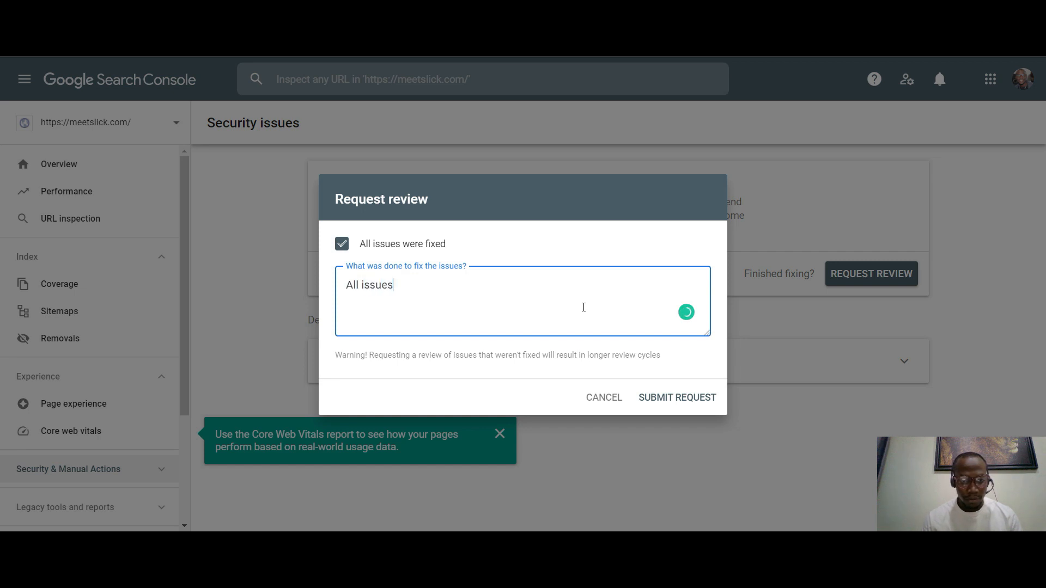
{"action": "type", "text": " are been fixed and my serve"}
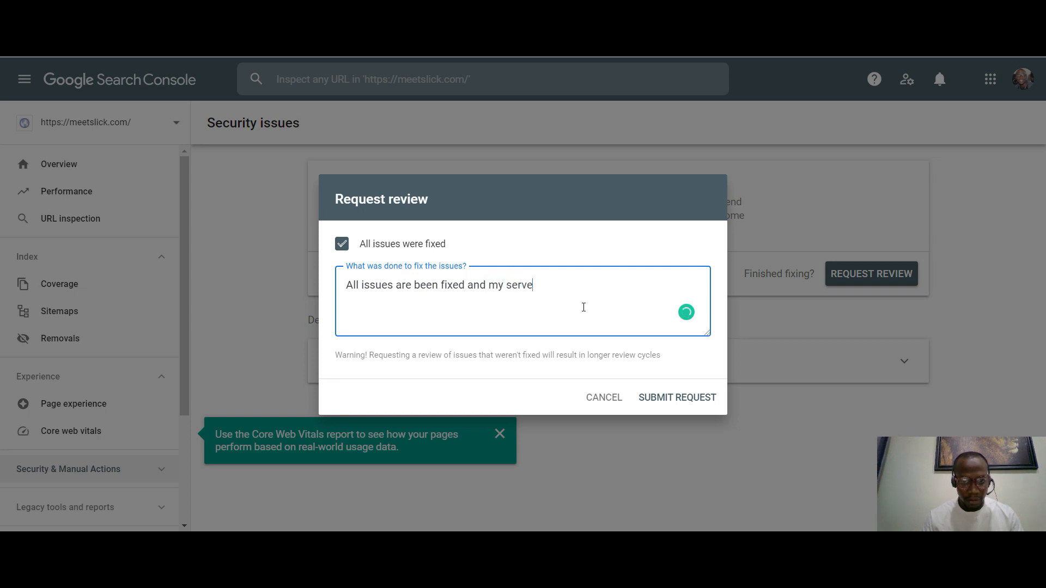
{"action": "type", "text": "r is cleared."}
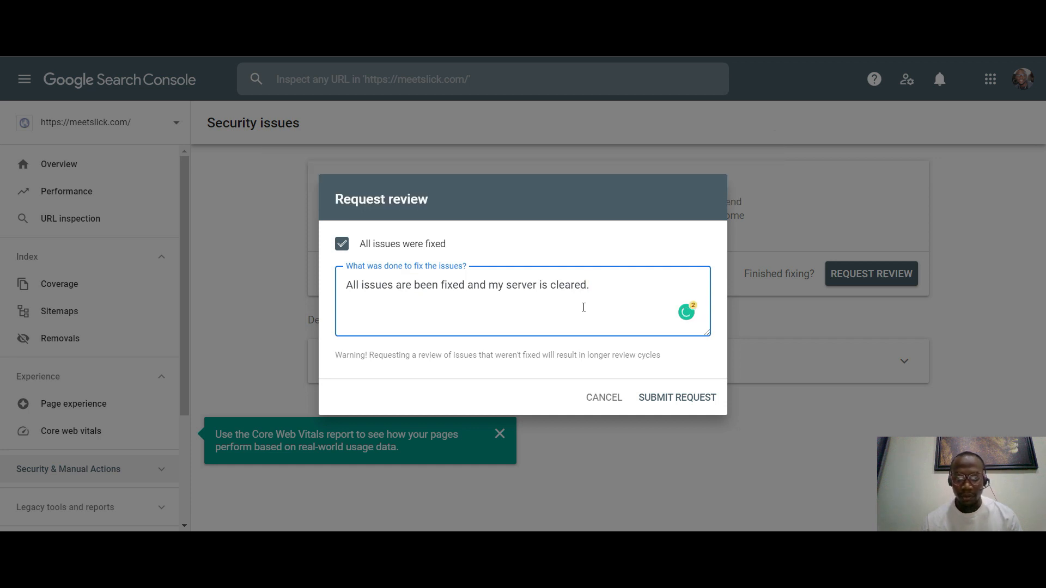
{"action": "left_click", "coordinate": [677, 397]}
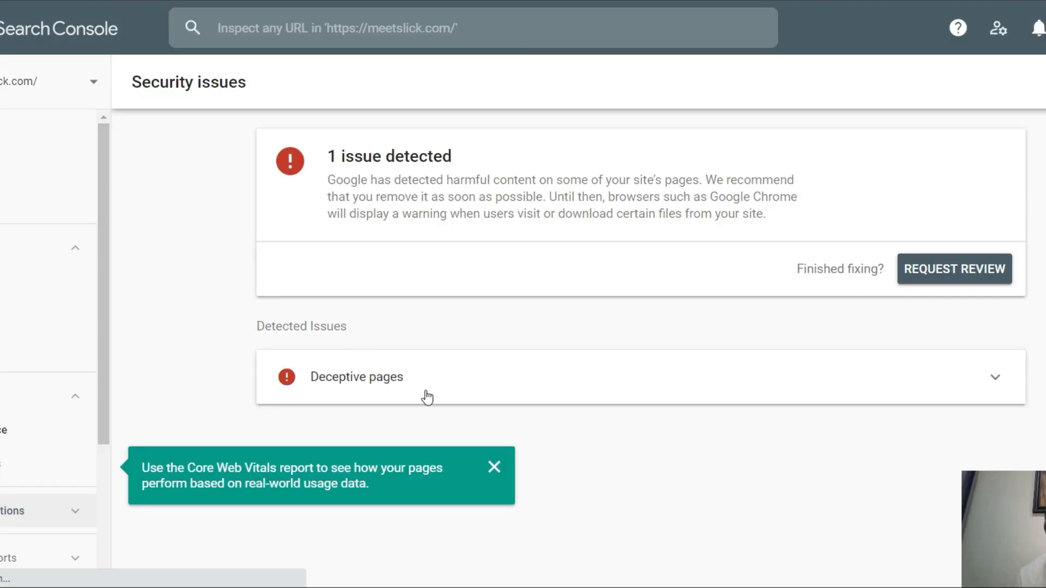
- Expand the Deceptive pages issue and examine its description and the affected URLs
{"action": "left_click", "coordinate": [427, 396]}
{"action": "scroll", "coordinate": [604, 425], "scroll_direction": "down", "scroll_amount": 2}
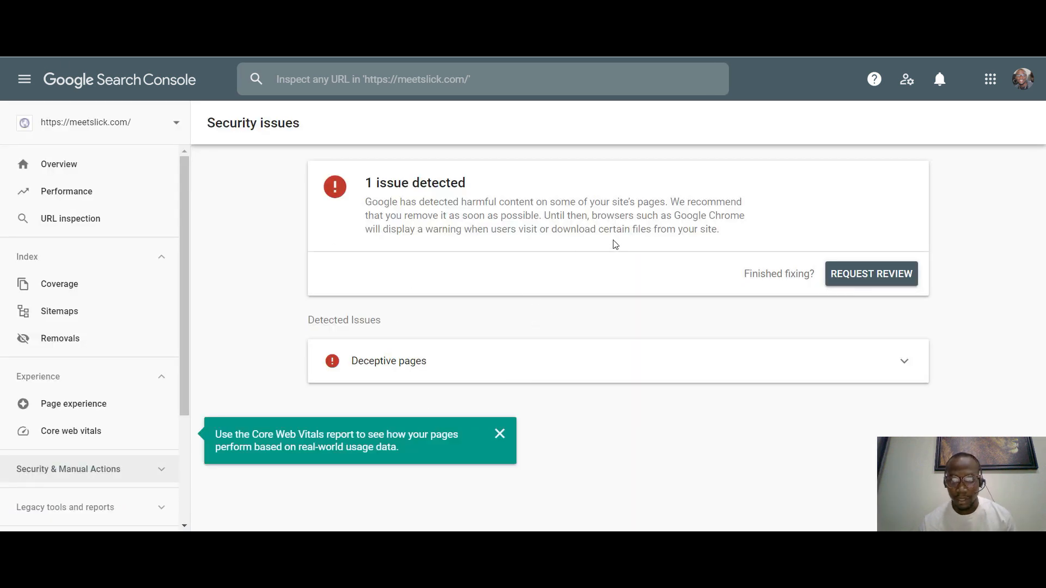
{"action": "left_click", "coordinate": [614, 360]}
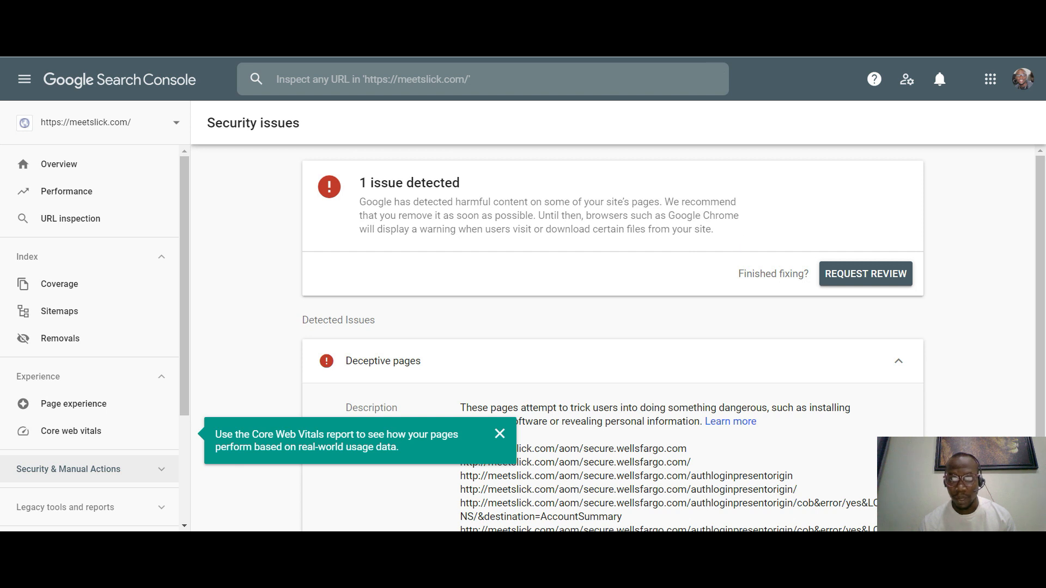
- Switch to the Google Transparency Report and check the Safe Browsing site status of meetslick.com
{"action": "key", "text": "ctrl+Tab"}
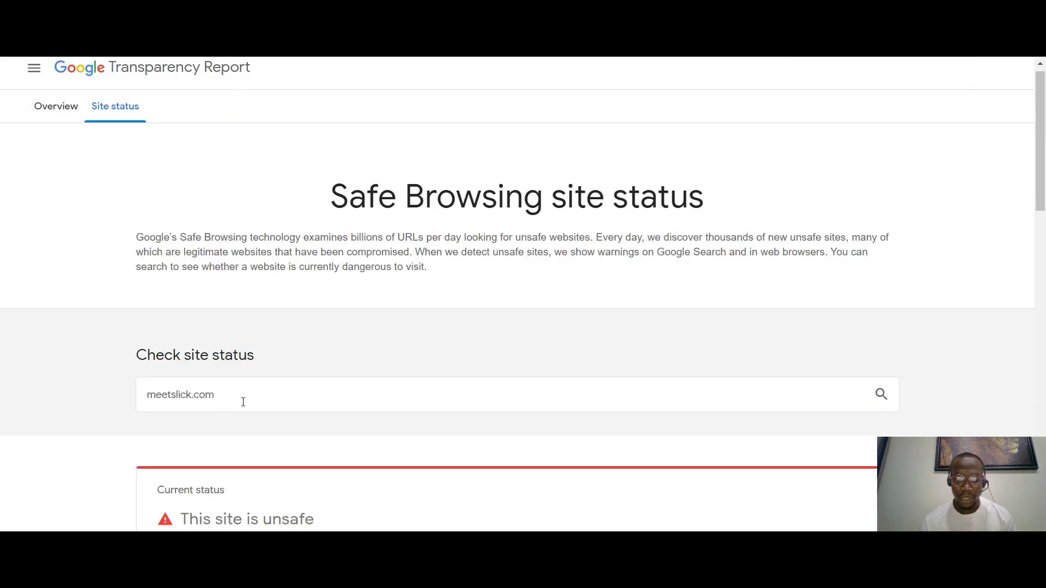
{"action": "scroll", "coordinate": [243, 402], "scroll_direction": "up", "scroll_amount": 1}
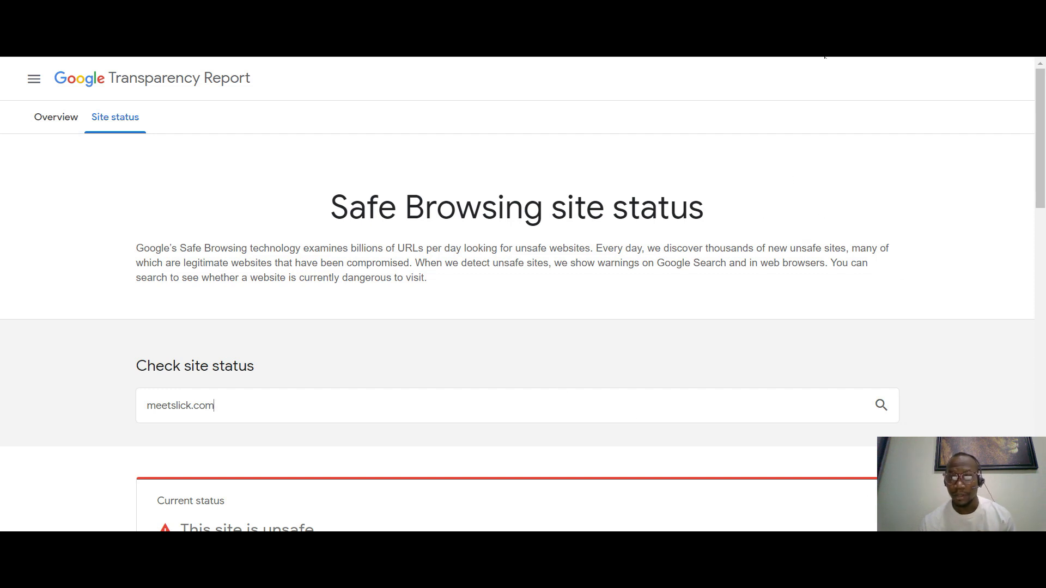
{"action": "left_click", "coordinate": [872, 46]}
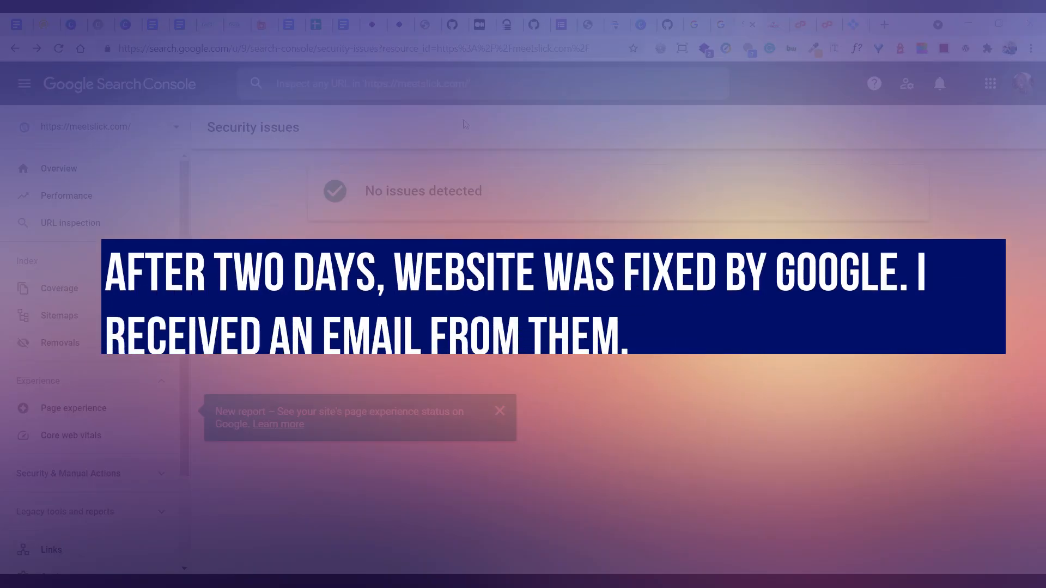
- Reload the security issues report in Search Console and check which property is selected
{"action": "left_click", "coordinate": [63, 50]}
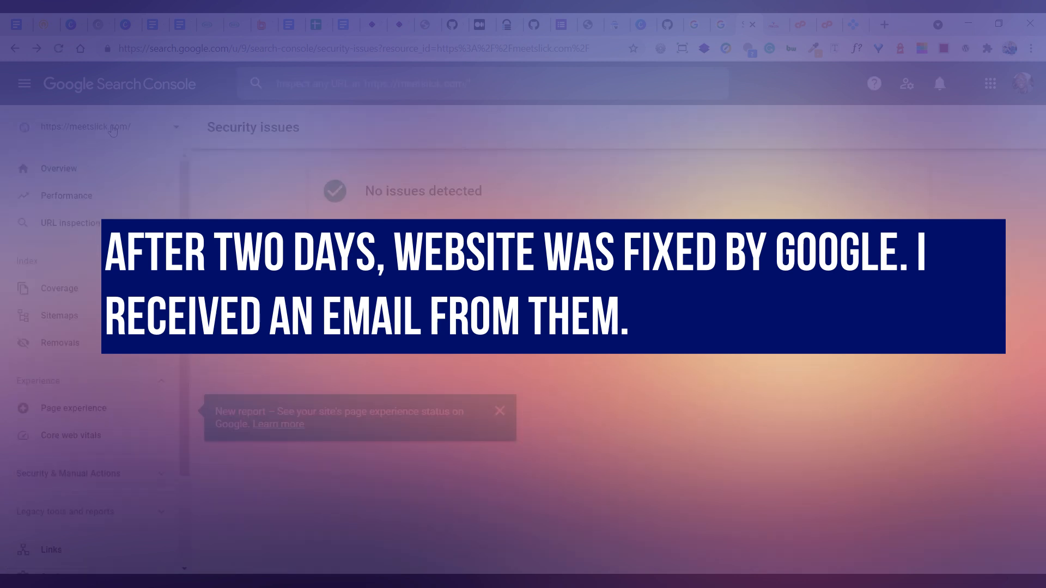
{"action": "left_click", "coordinate": [177, 129]}
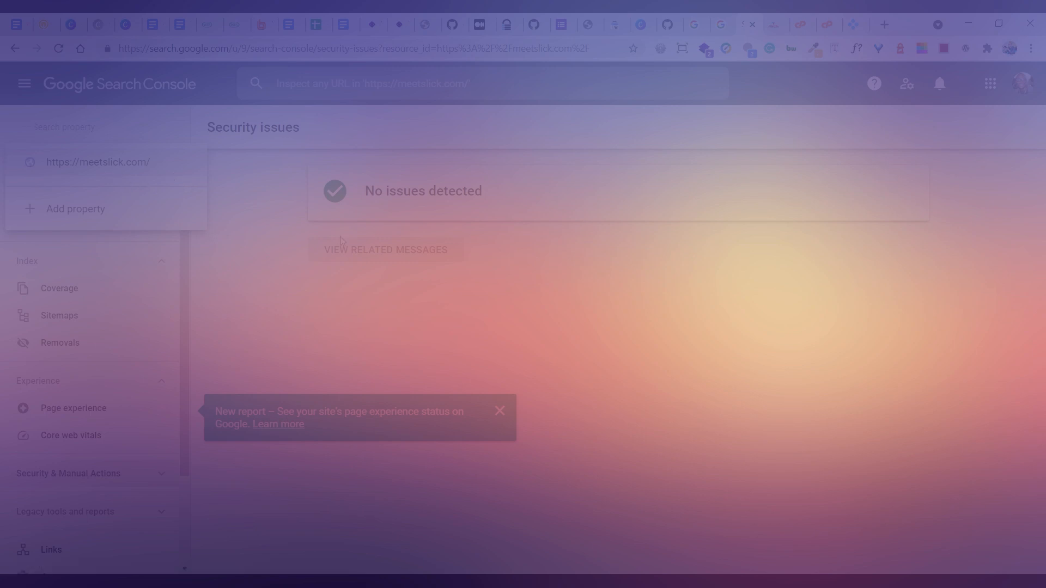
{"action": "left_click", "coordinate": [586, 263]}
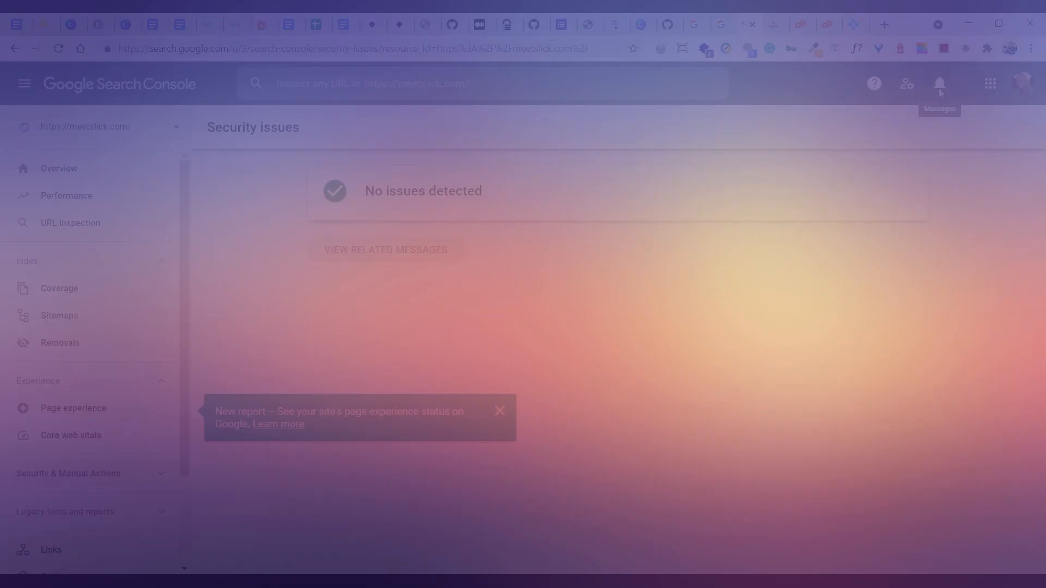
{"action": "left_click", "coordinate": [940, 90]}
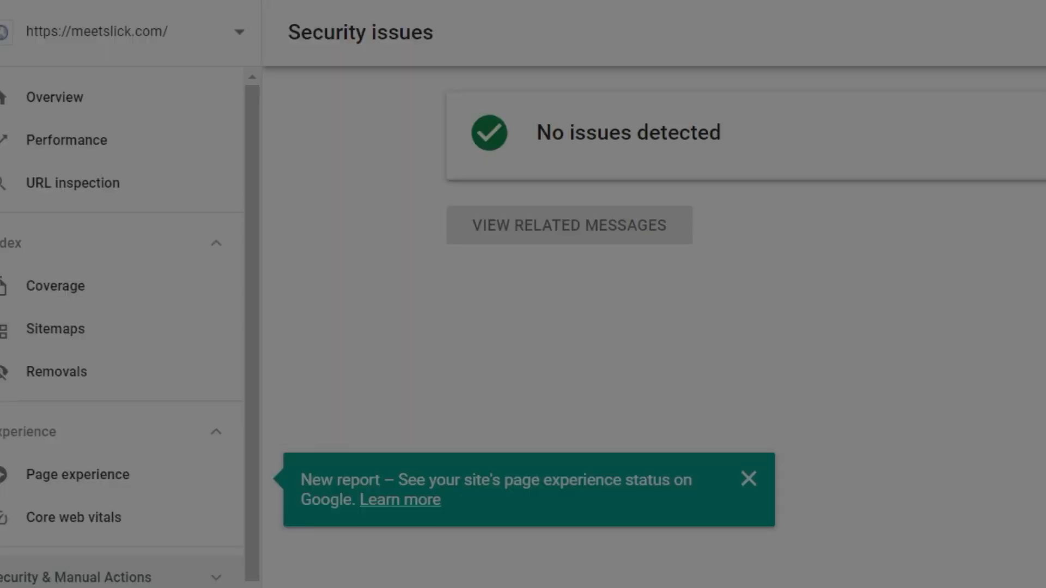
{"action": "left_click", "coordinate": [985, 192]}
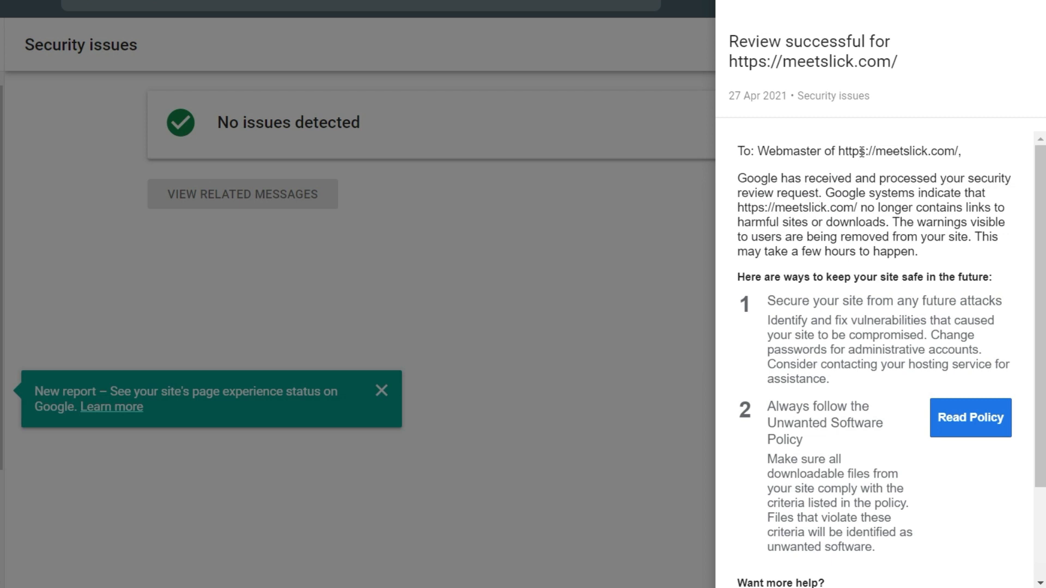
{"action": "scroll", "coordinate": [823, 376], "scroll_direction": "down", "scroll_amount": 3}
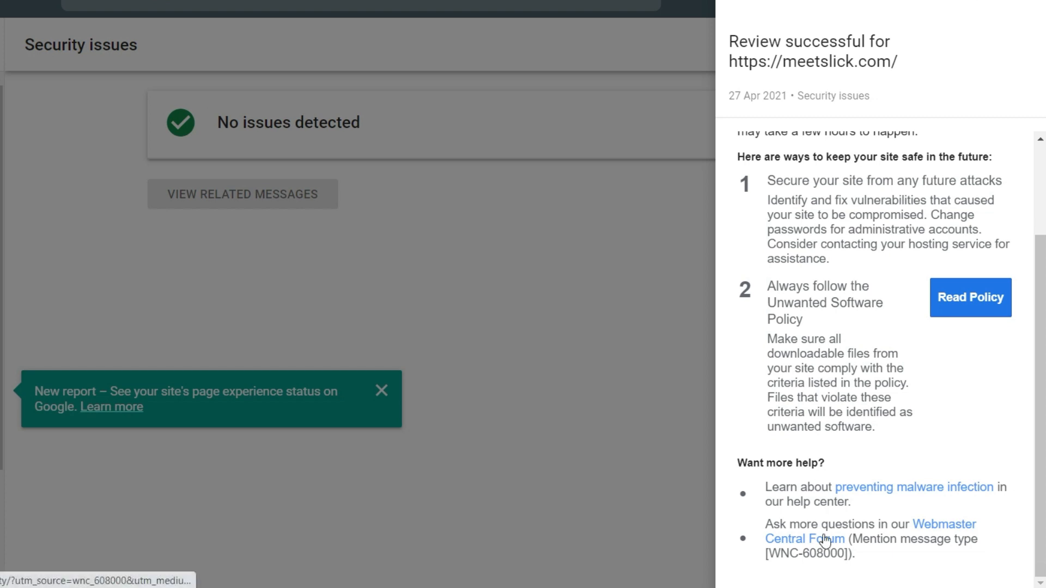
{"action": "left_click", "coordinate": [470, 412]}
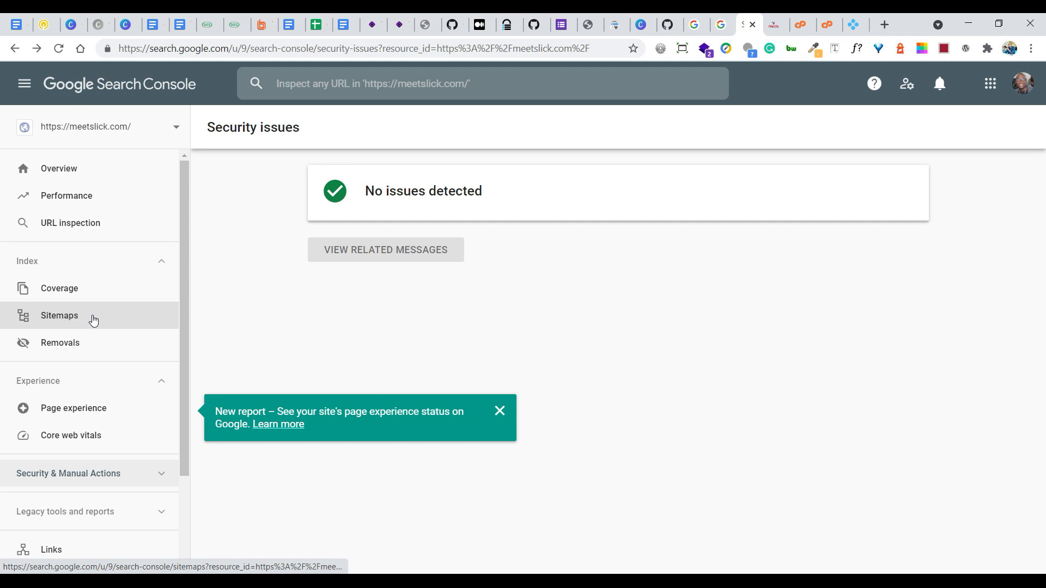
{"action": "left_click", "coordinate": [93, 320]}
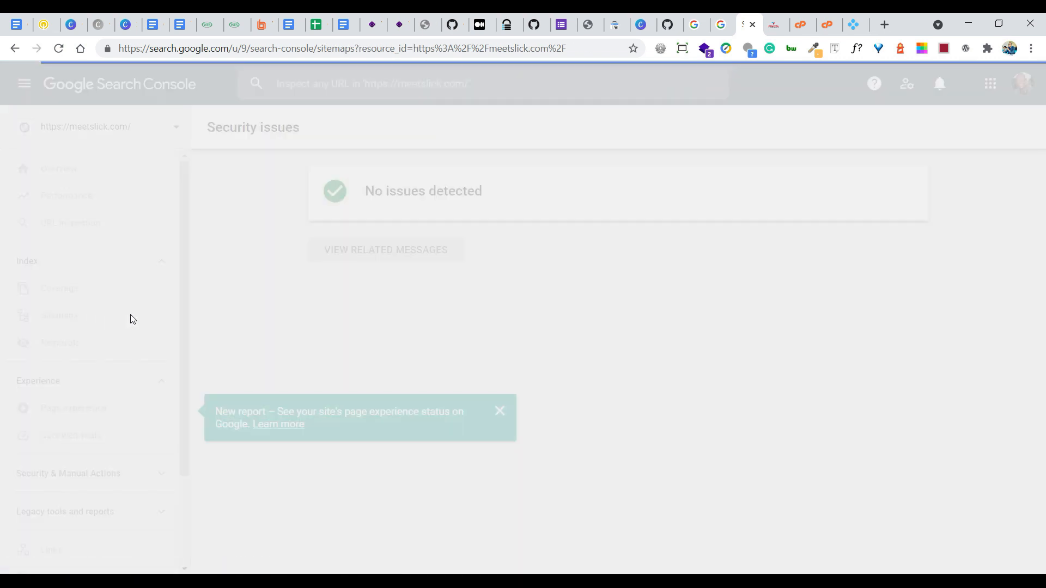